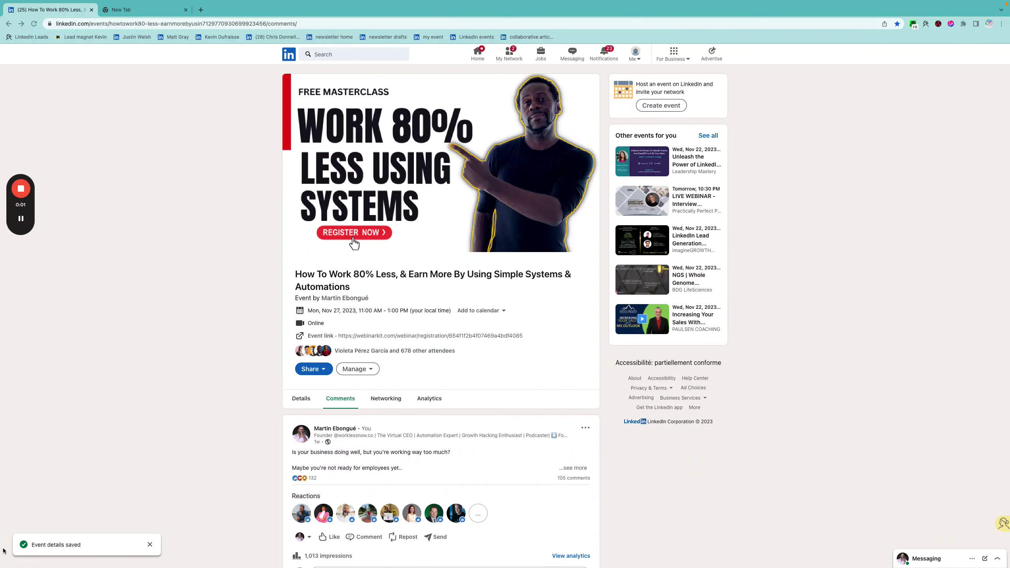
Close the 'Event details saved' notification on the 'How To Work 80% Less, & Earn More' event page
{"action": "left_click", "coordinate": [149, 545]}
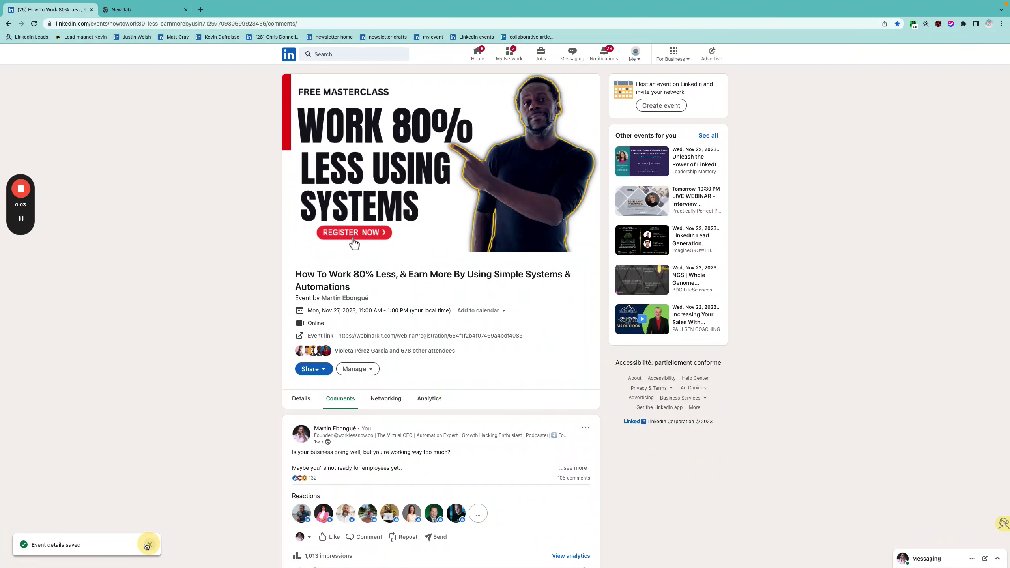